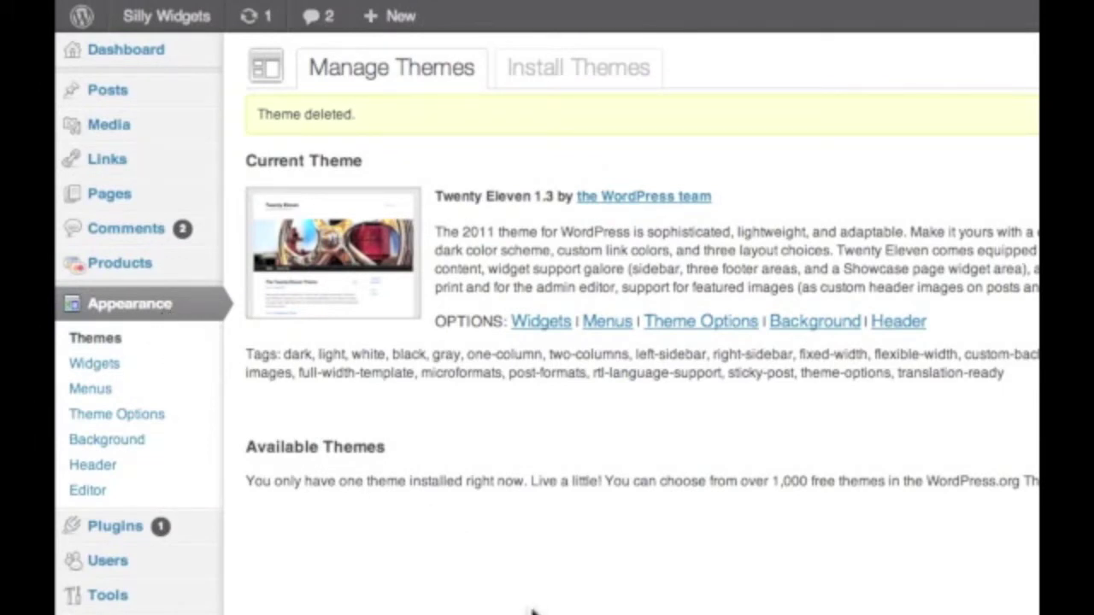
# Step: Go to the Install Themes page to look for new themes
pyautogui.click(623, 74)
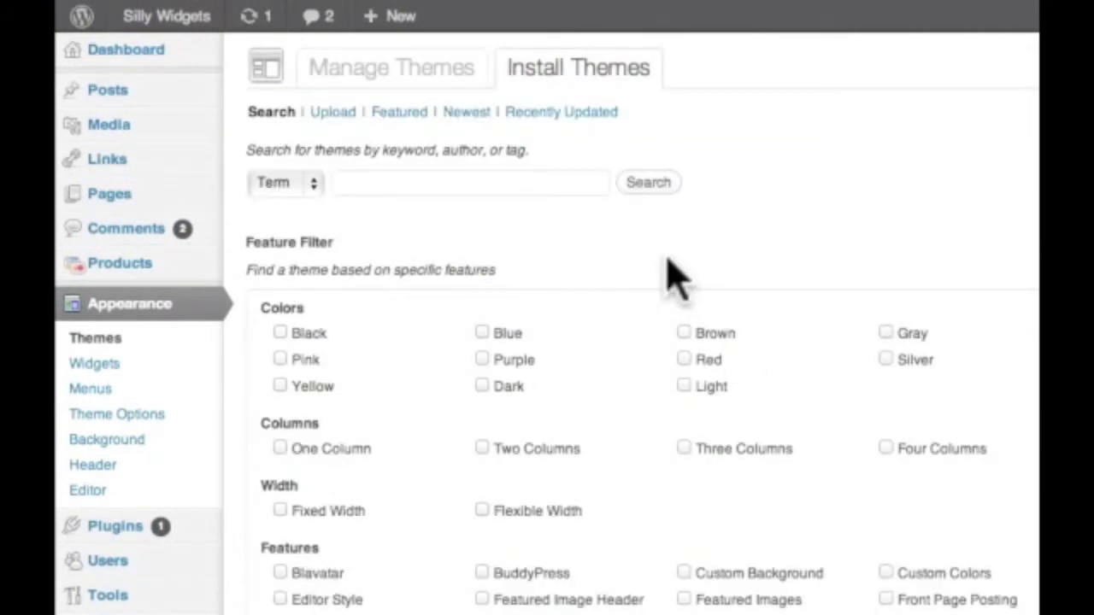
# Step: Search the theme directory by Term for 'Dark Blog'
pyautogui.click(358, 182)
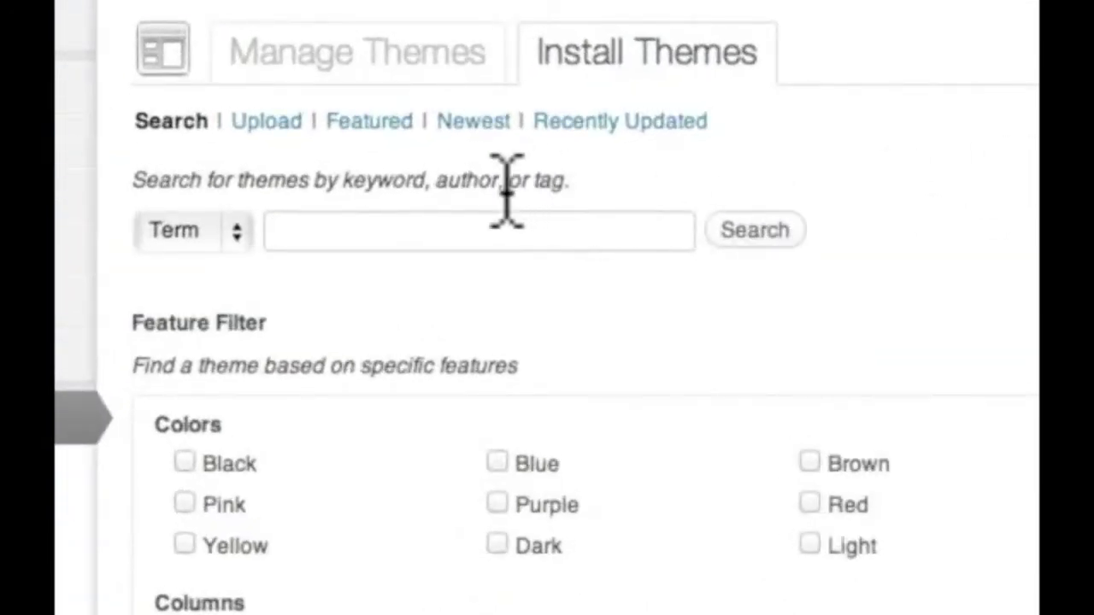
pyautogui.click(484, 229)
pyautogui.click(237, 232)
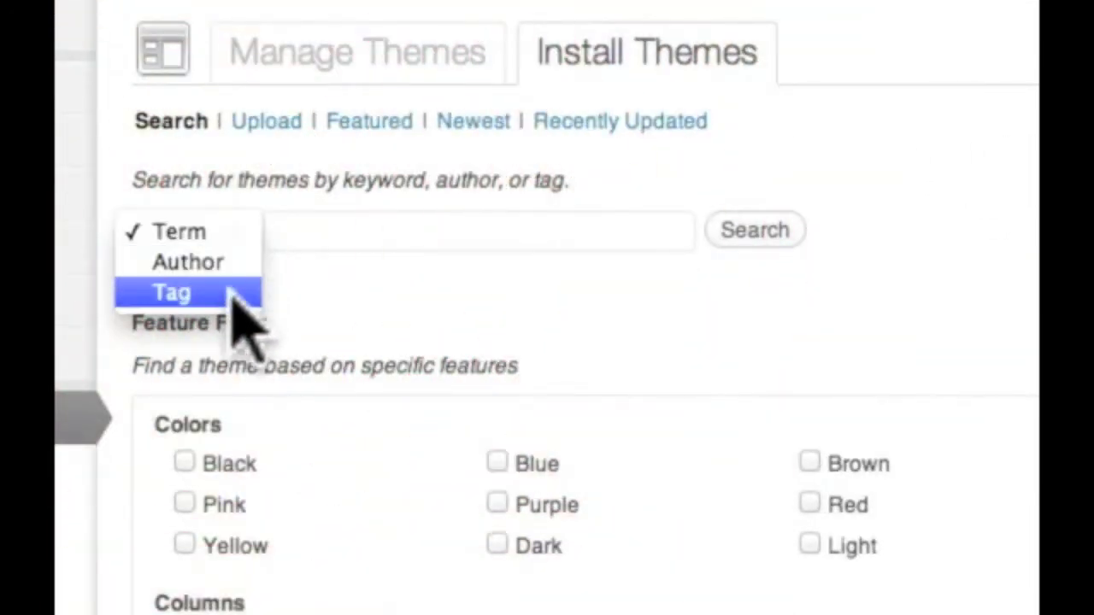
pyautogui.click(586, 244)
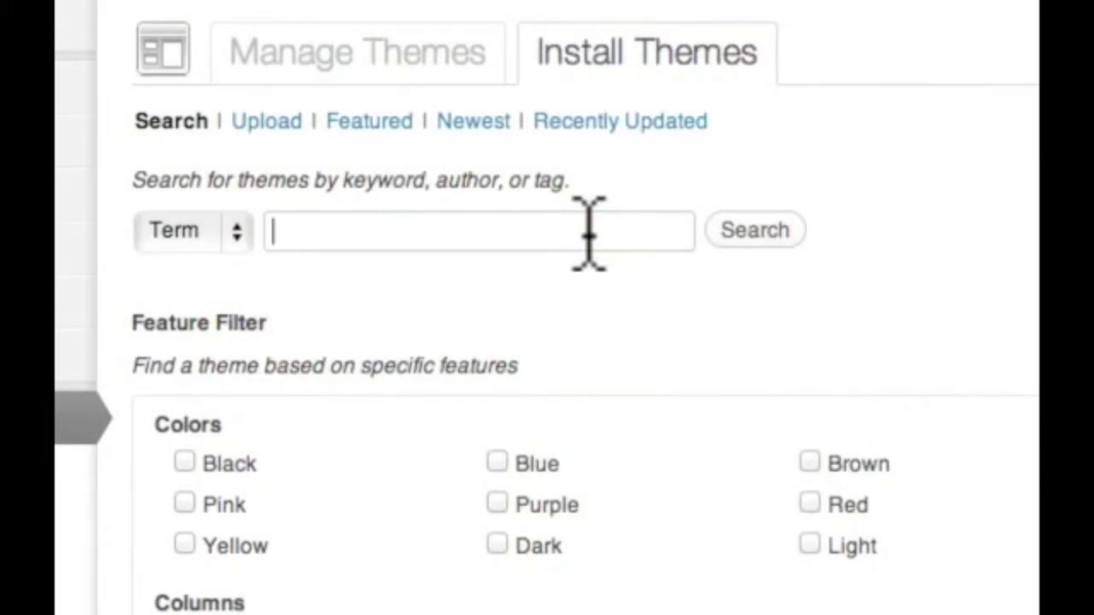
pyautogui.write('Dark P')
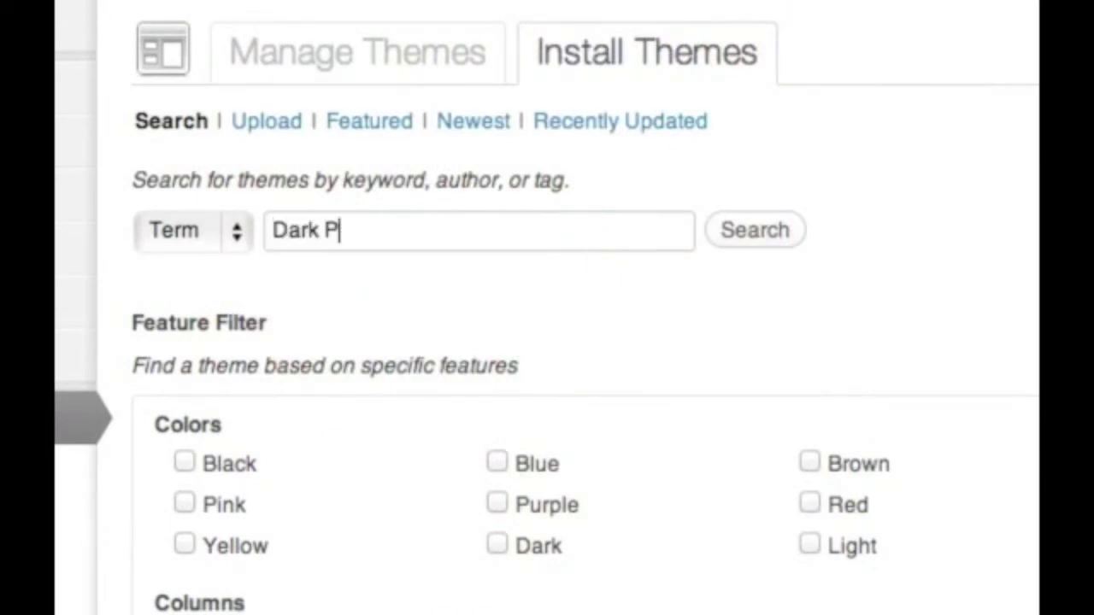
pyautogui.press('BackSpace')
pyautogui.write('Blog')
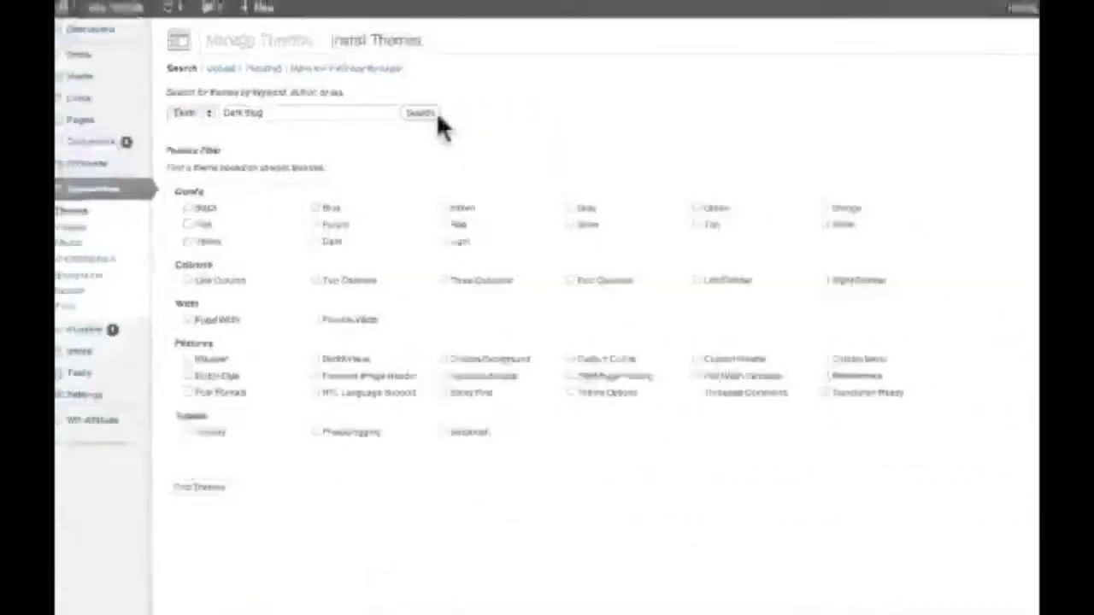
pyautogui.click(797, 235)
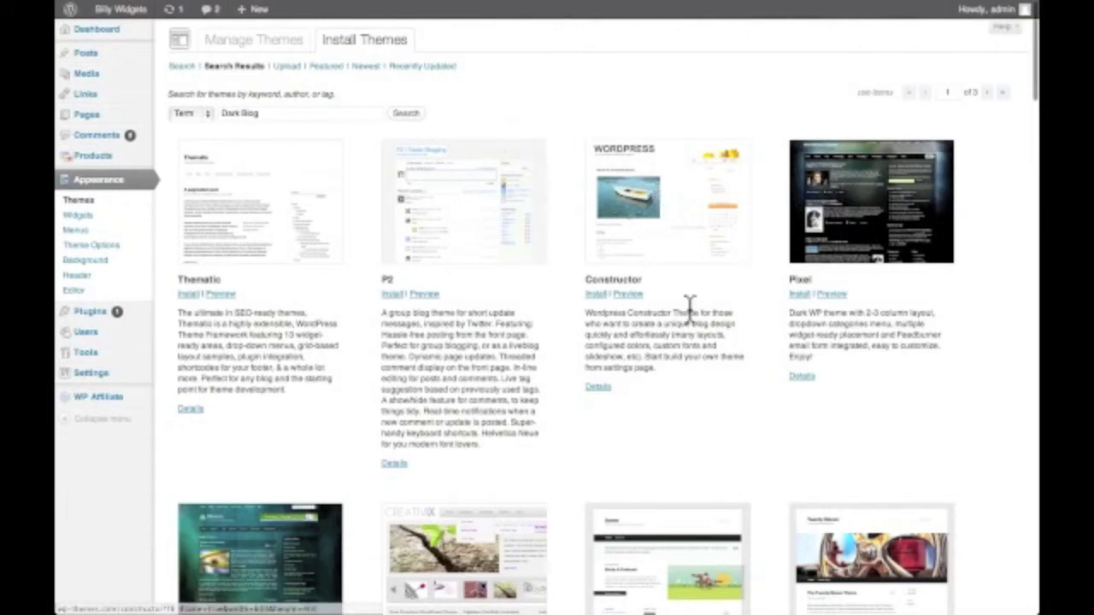
# Step: Scroll through the Pixel theme preview, then close it
pyautogui.scroll(-5, 369, 253)
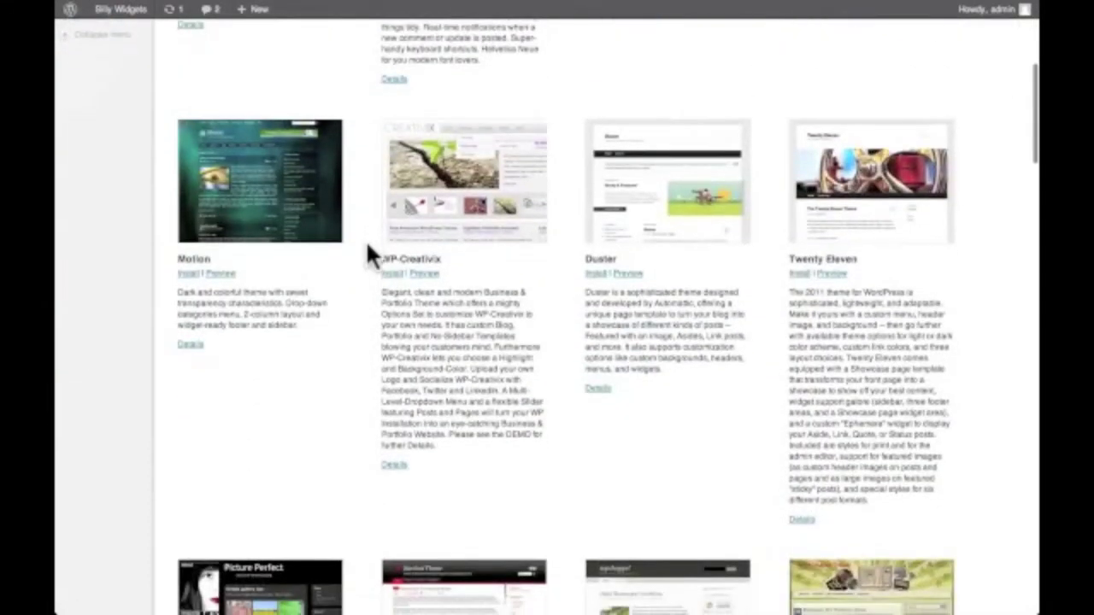
pyautogui.scroll(8, 367, 249)
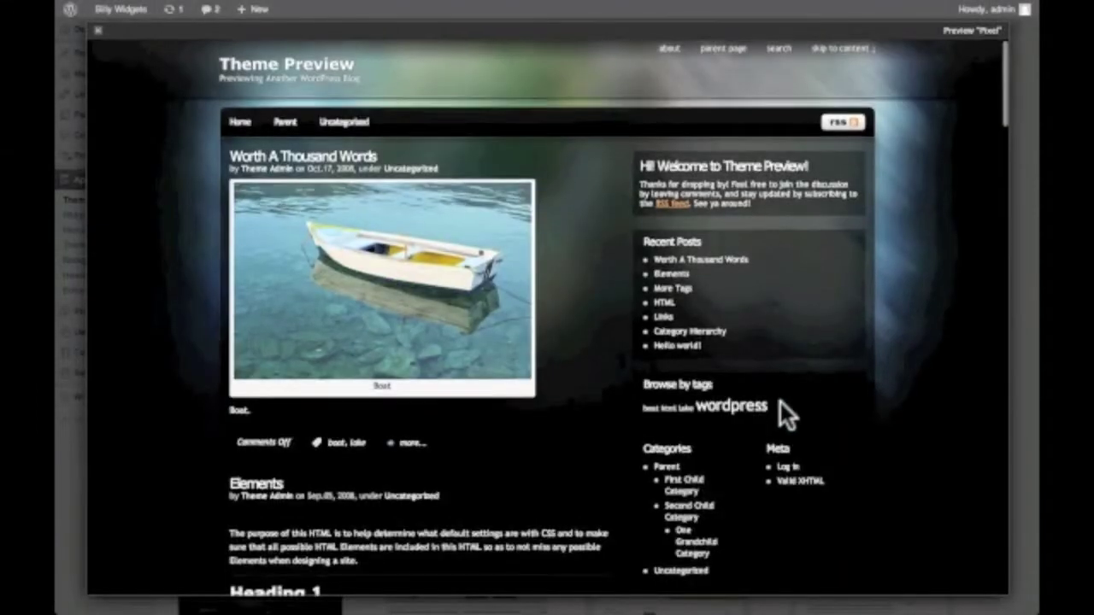
pyautogui.scroll(-4, 780, 401)
pyautogui.scroll(-20, 780, 402)
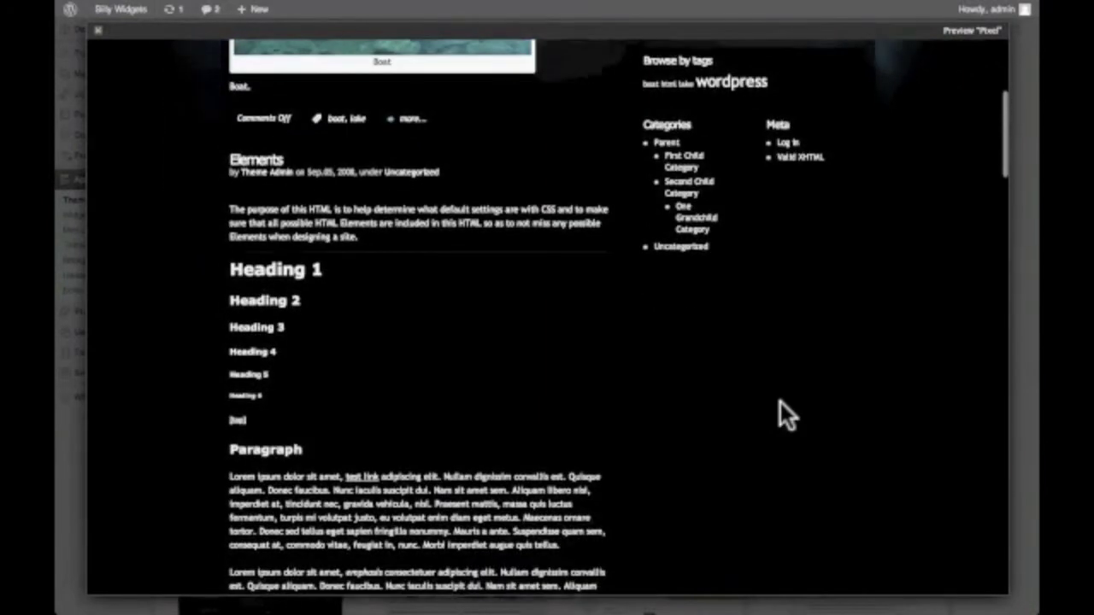
pyautogui.scroll(-20, 780, 402)
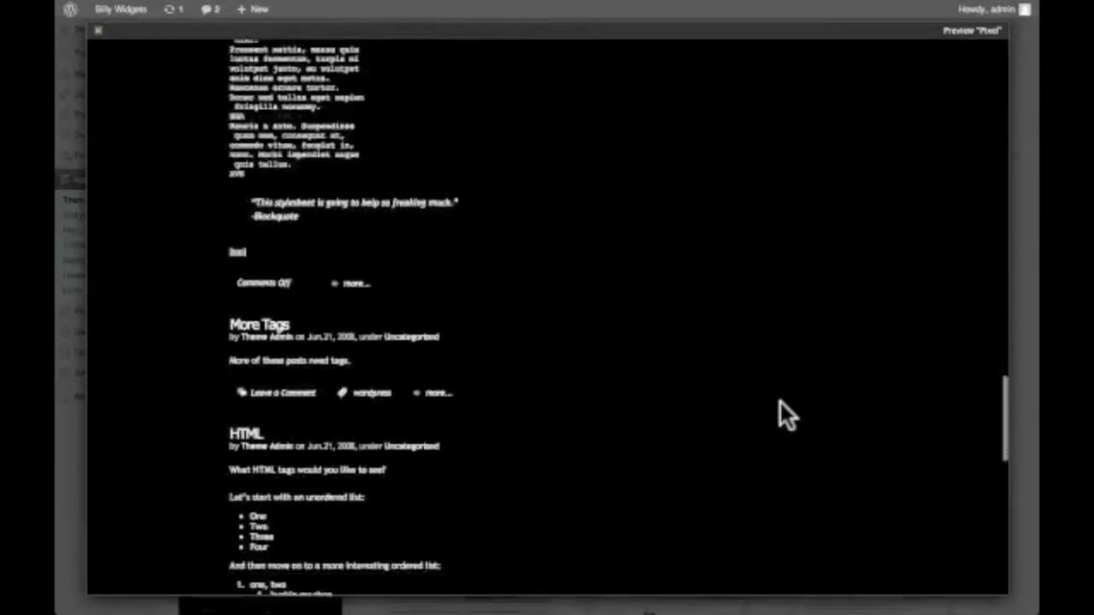
pyautogui.scroll(20, 780, 402)
pyautogui.scroll(20, 780, 403)
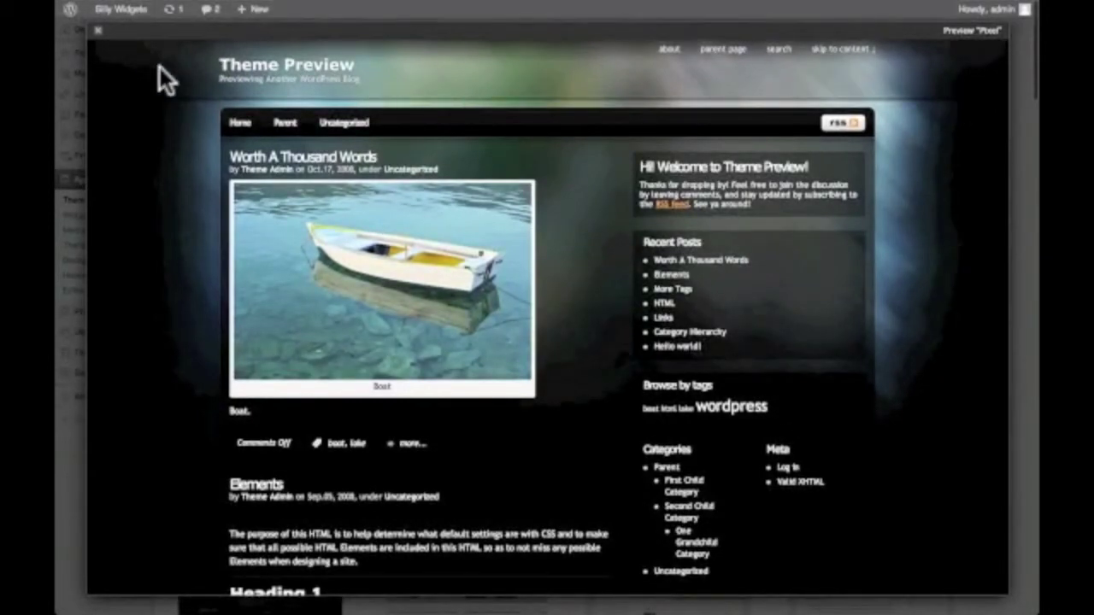
pyautogui.click(99, 31)
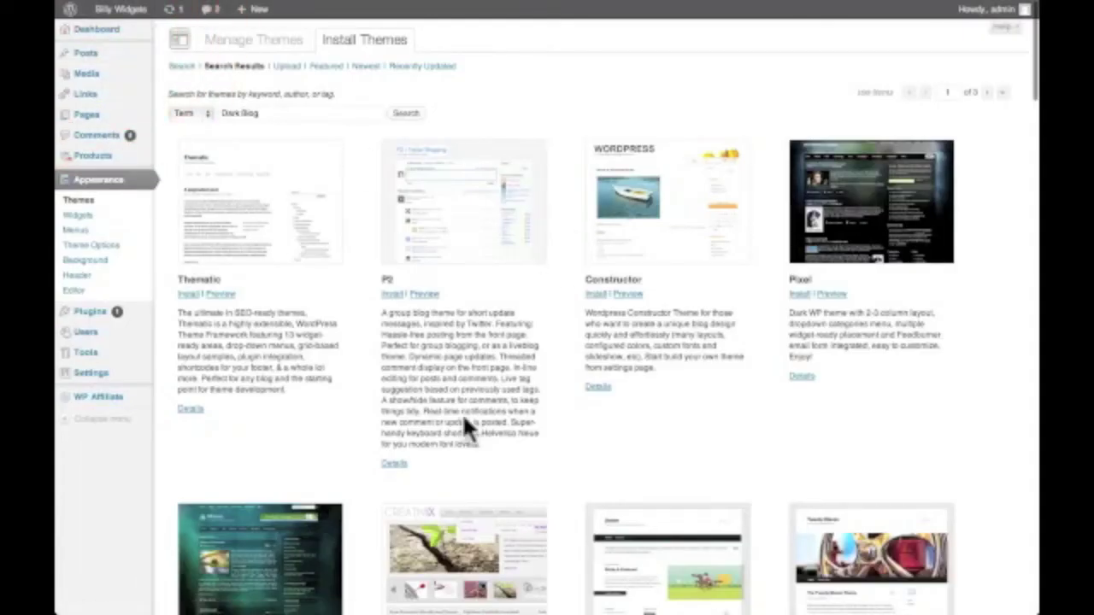
# Step: Preview the Motion theme, scroll through it, and close the preview
pyautogui.scroll(-4, 461, 412)
pyautogui.click(218, 495)
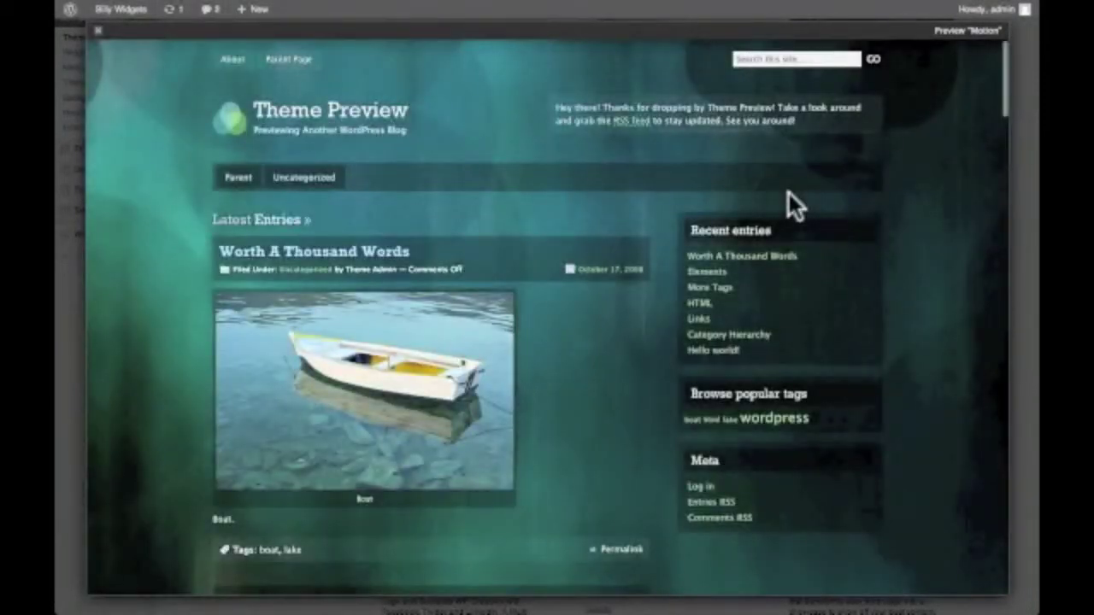
pyautogui.scroll(-3, 789, 193)
pyautogui.scroll(3, 788, 193)
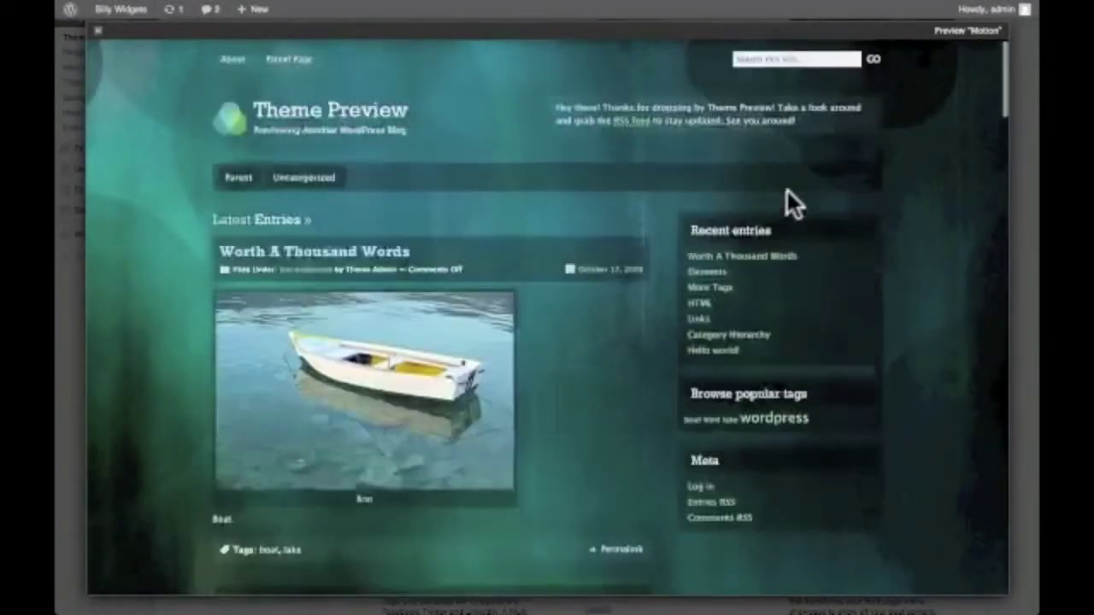
pyautogui.click(97, 31)
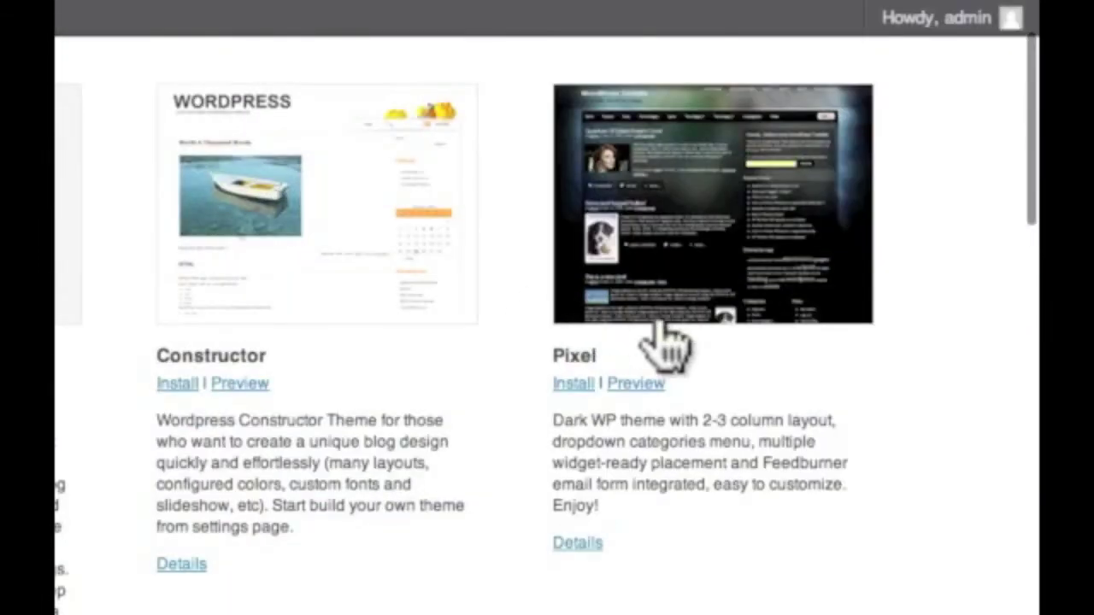
# Step: Install the Pixel theme from the Dark Blog results and confirm the installation
pyautogui.scroll(3, 659, 325)
pyautogui.click(574, 573)
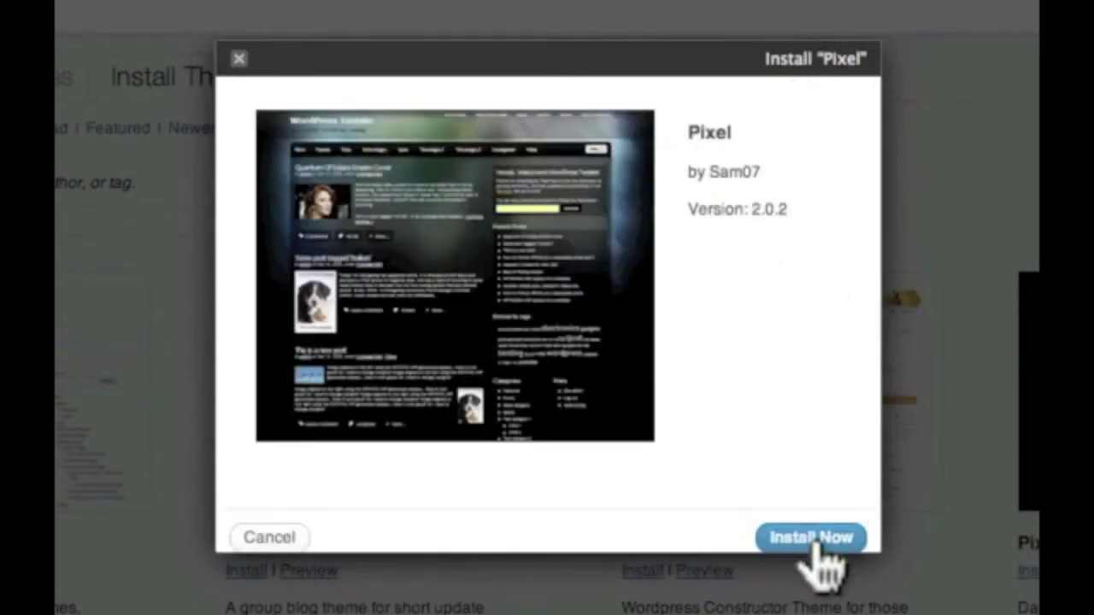
pyautogui.click(814, 540)
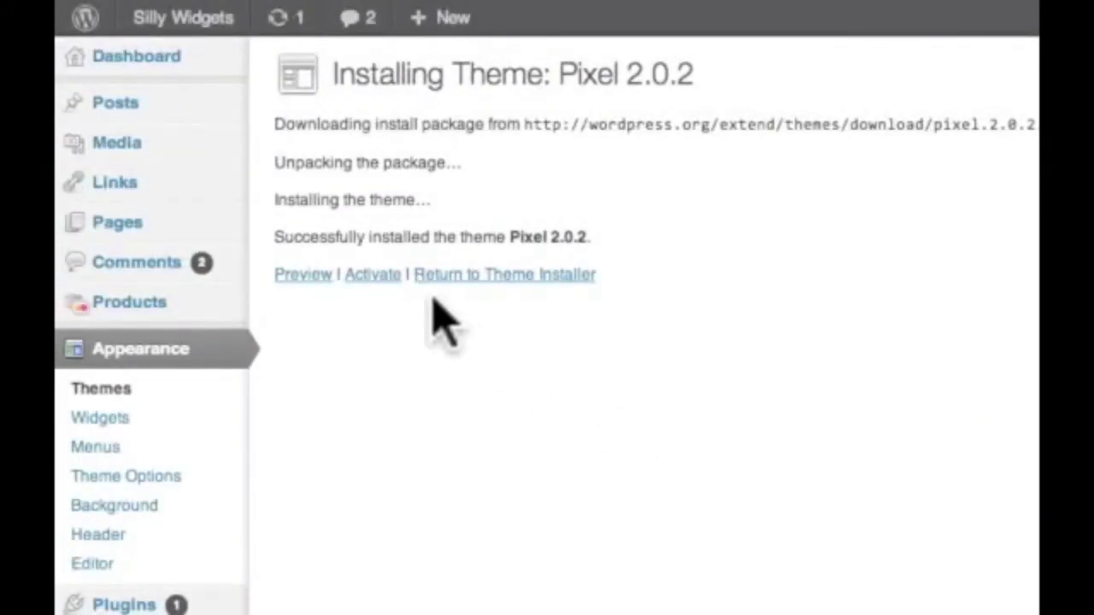
# Step: Activate Pixel, then search the installed themes for twenty eleven
pyautogui.click(379, 279)
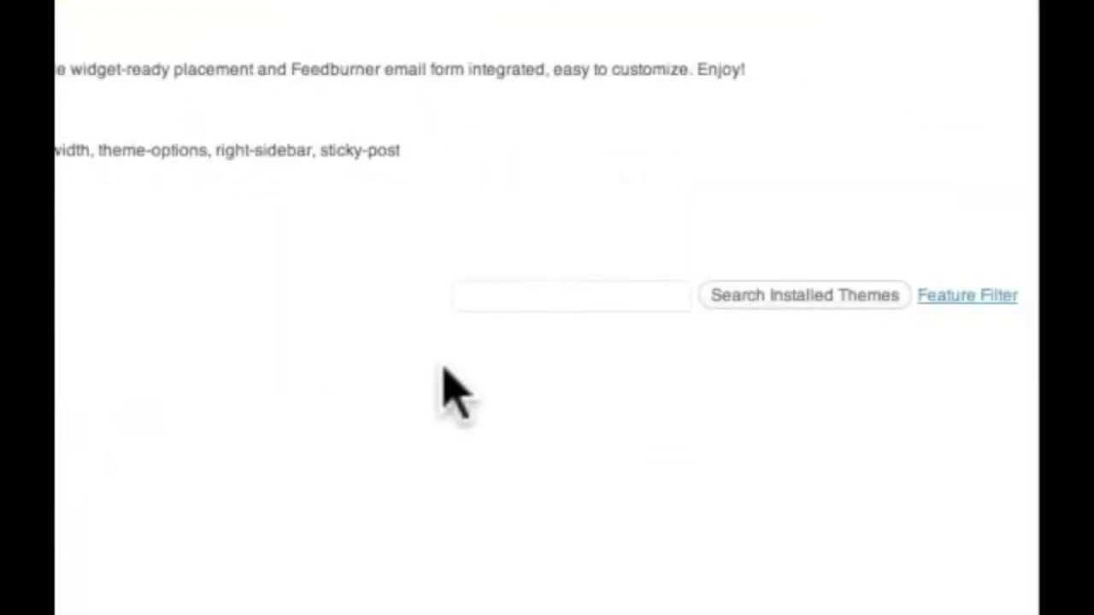
pyautogui.click(527, 295)
pyautogui.write('Tw')
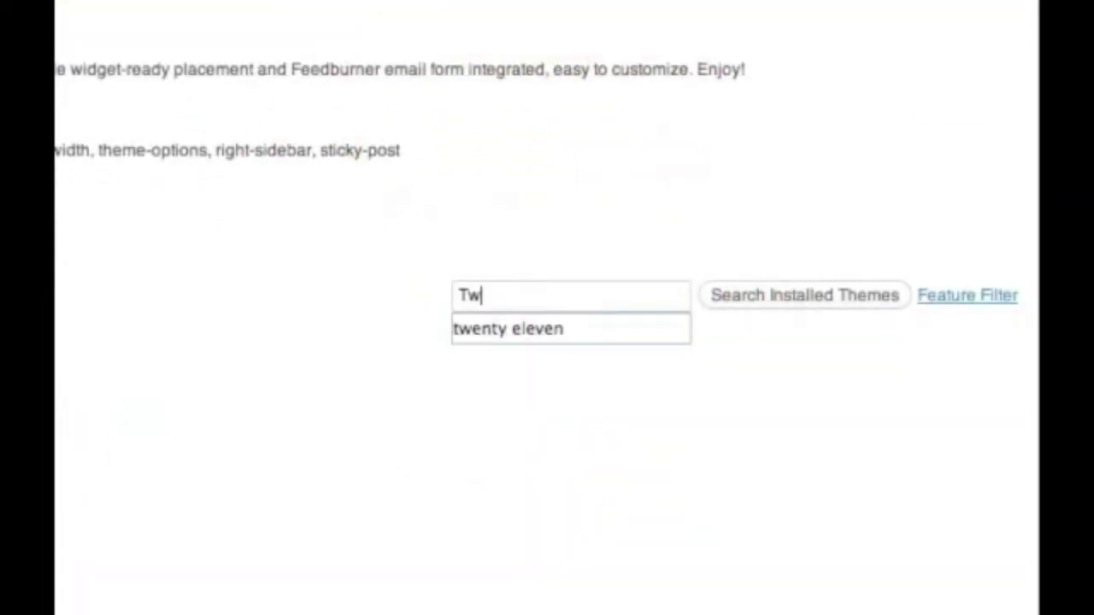
pyautogui.write('e')
pyautogui.press('Down')
pyautogui.press('Return')
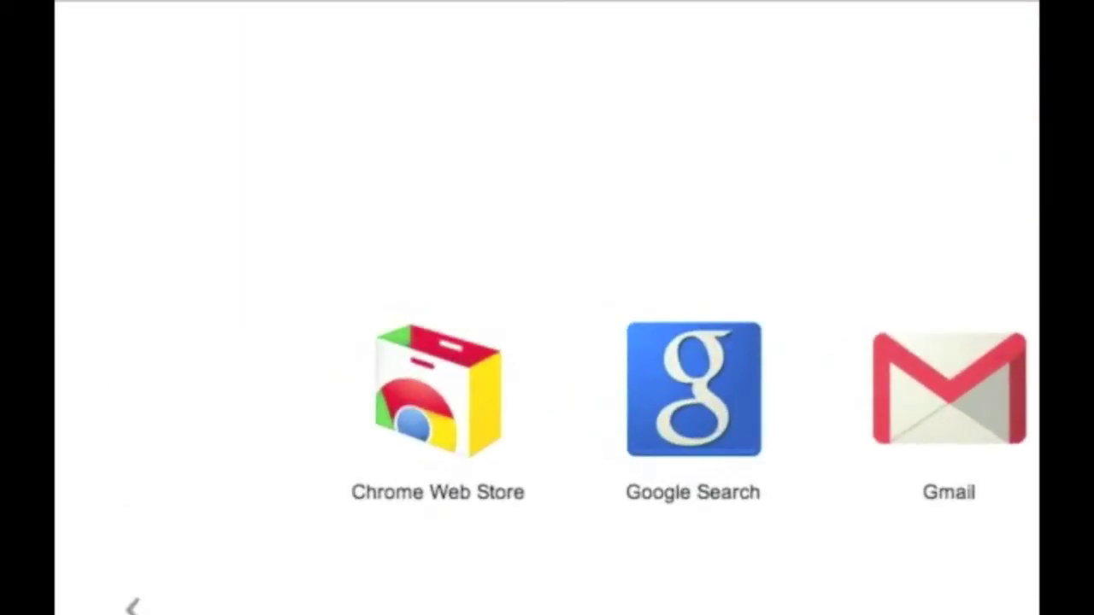
# Step: Google 'boutique theme elegant themes' and open the Boutique WordPress Theme page on Elegant Themes
pyautogui.click(810, 431)
pyautogui.write('bou')
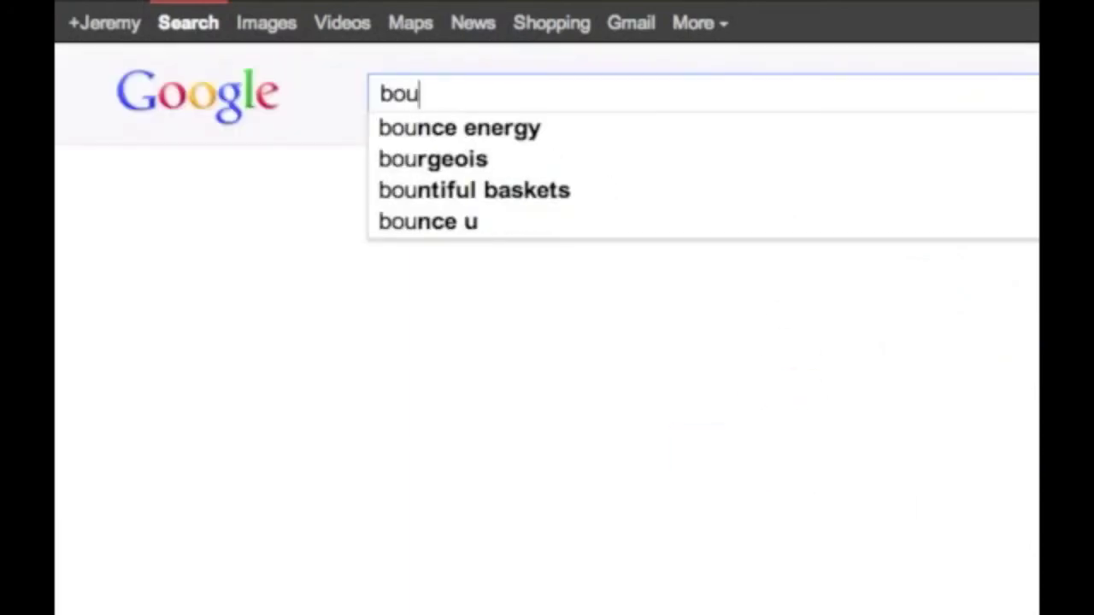
pyautogui.write('tique ')
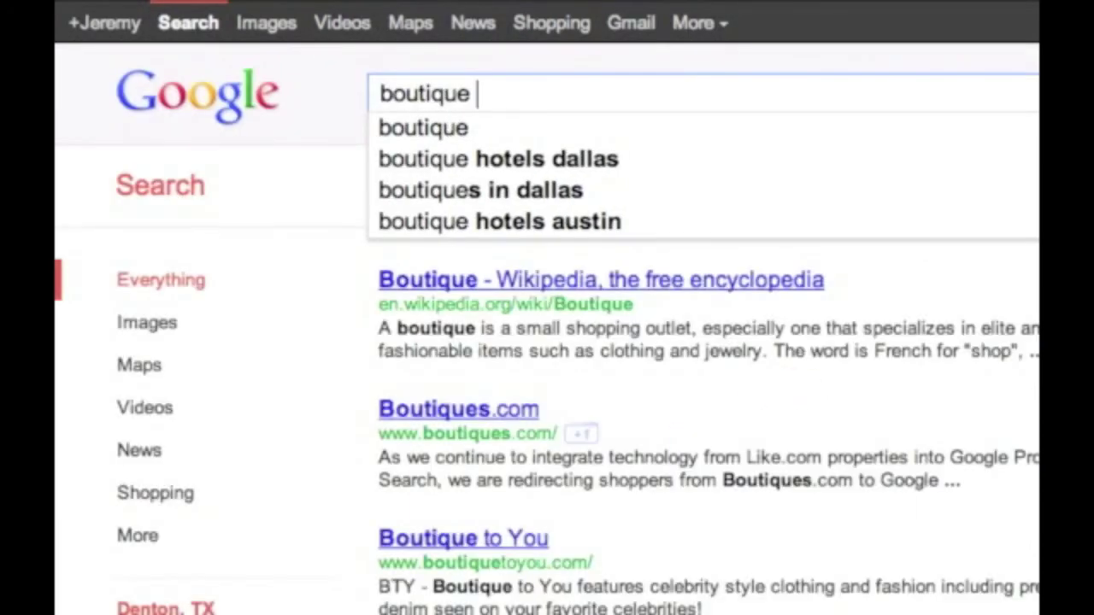
pyautogui.write('theme eleg')
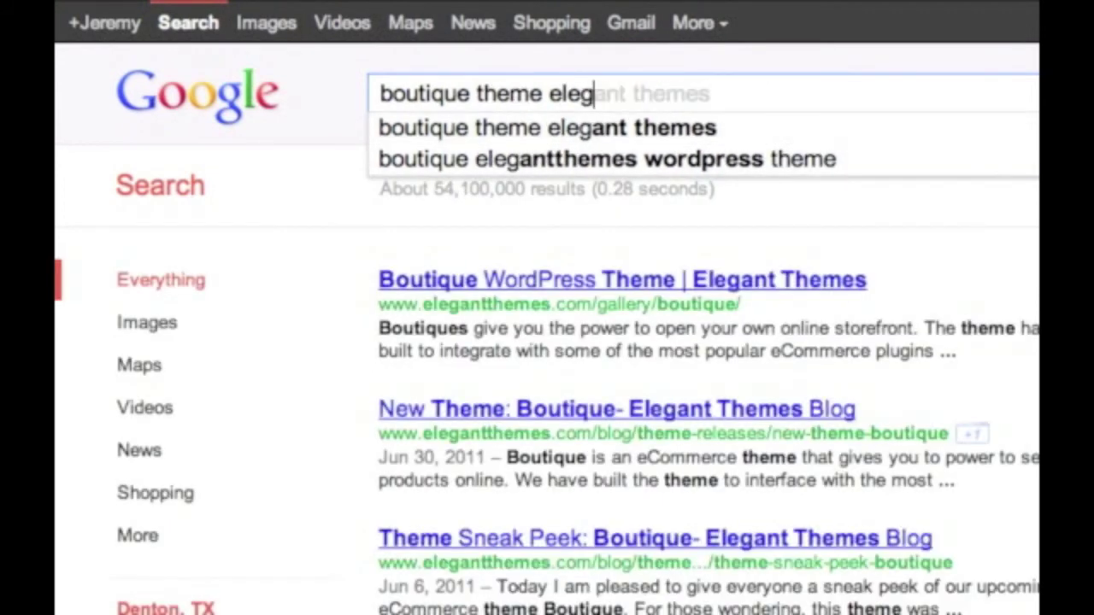
pyautogui.write('ant themes')
pyautogui.press('Return')
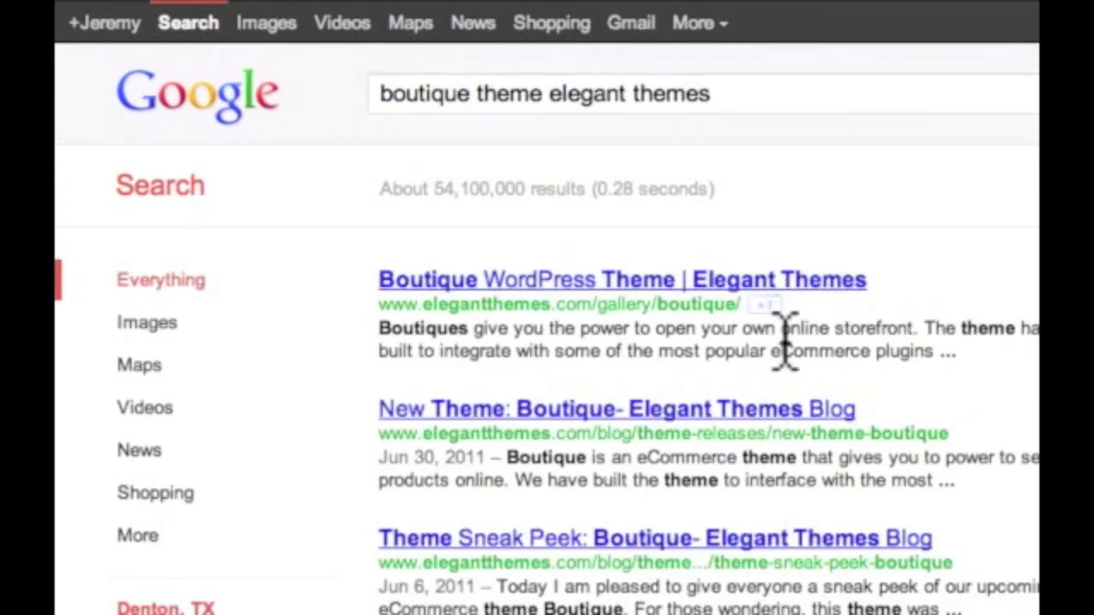
pyautogui.click(763, 283)
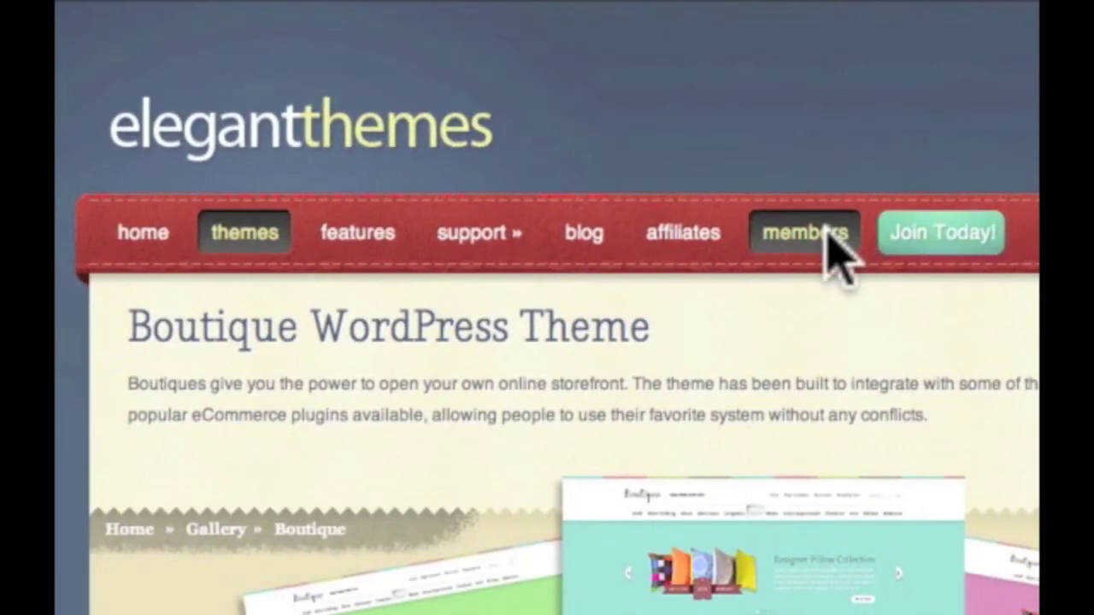
# Step: Log into the Elegant Themes members area with the account username and password
pyautogui.click(826, 229)
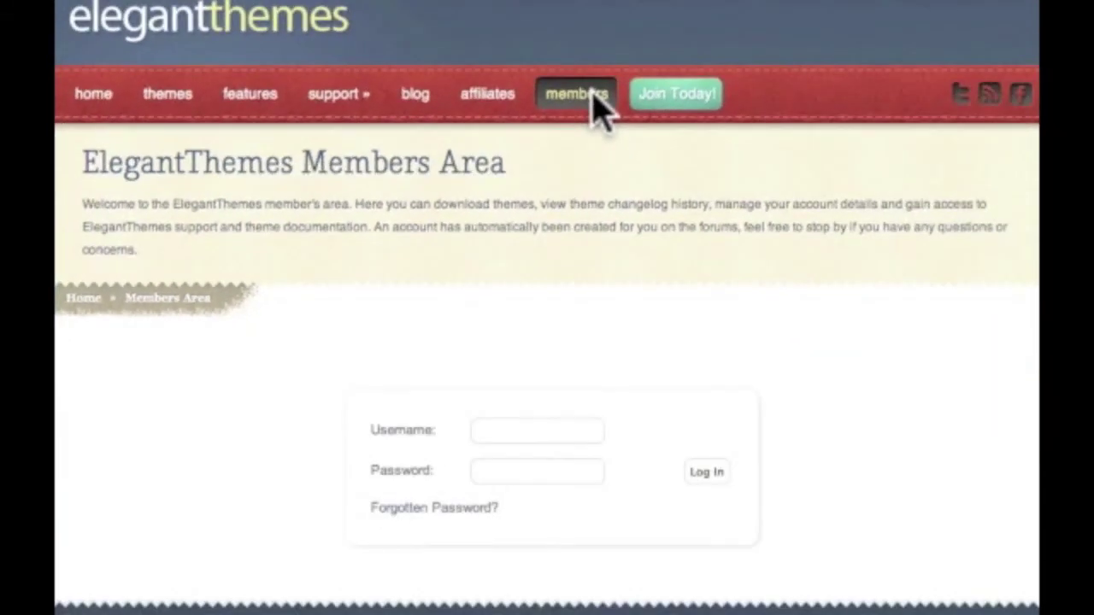
pyautogui.click(565, 425)
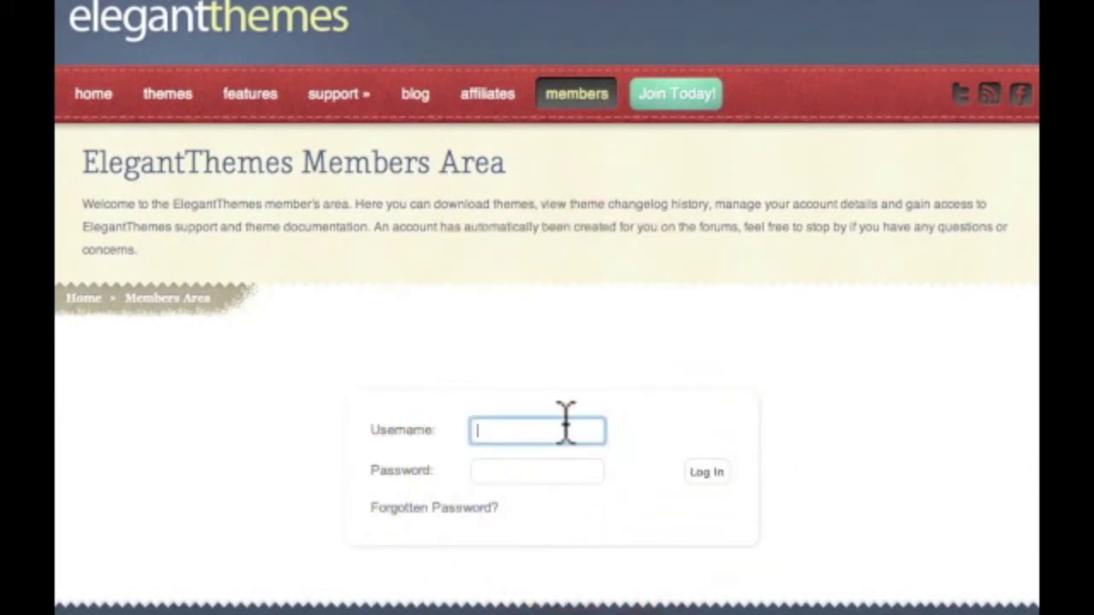
pyautogui.press('Tab')
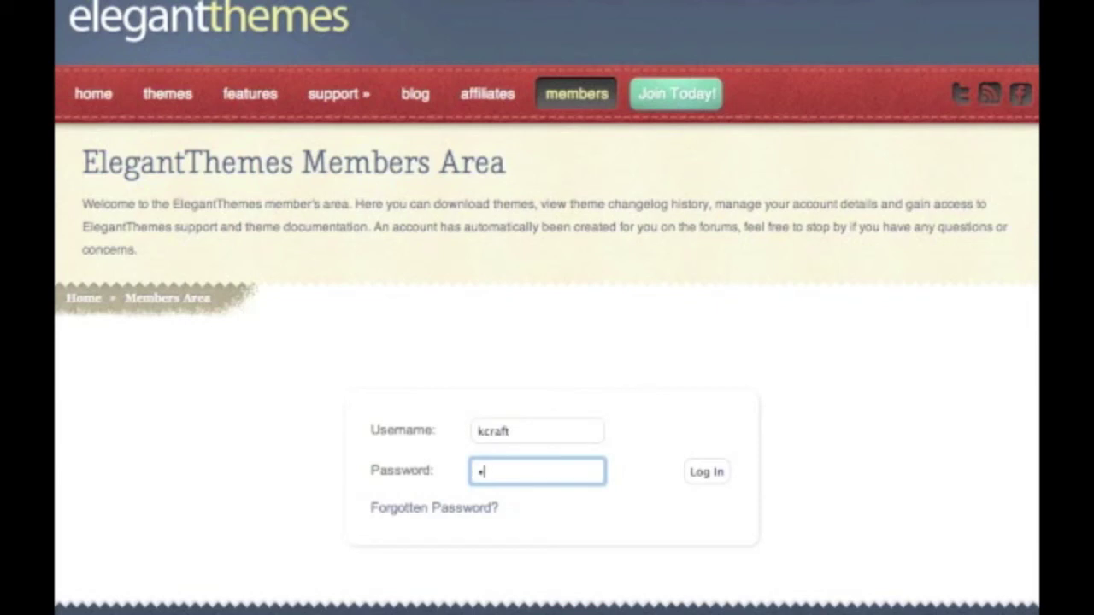
pyautogui.write('••••••••••')
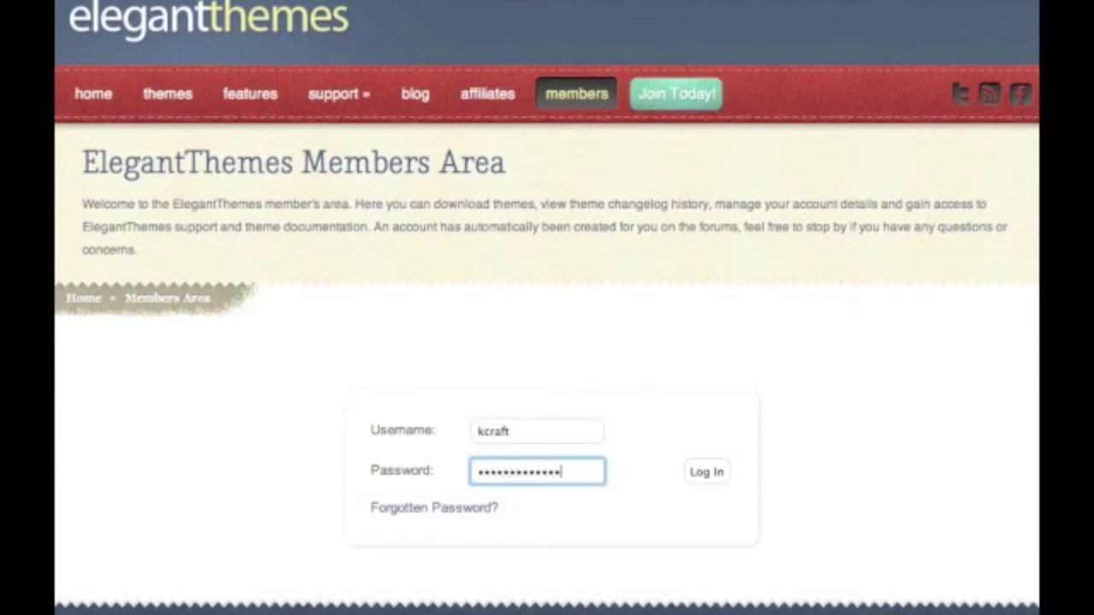
pyautogui.write('••')
pyautogui.press('Return')
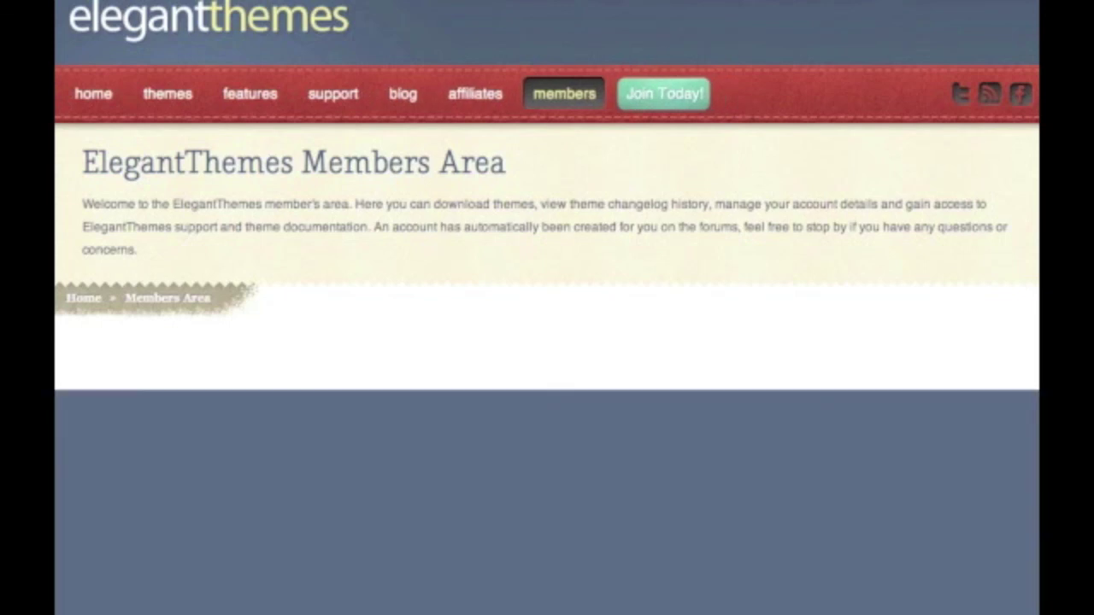
pyautogui.scroll(-3, 547, 342)
# Step: Scroll to Boutique in the theme list and download its Theme Package
pyautogui.scroll(-6, 547, 342)
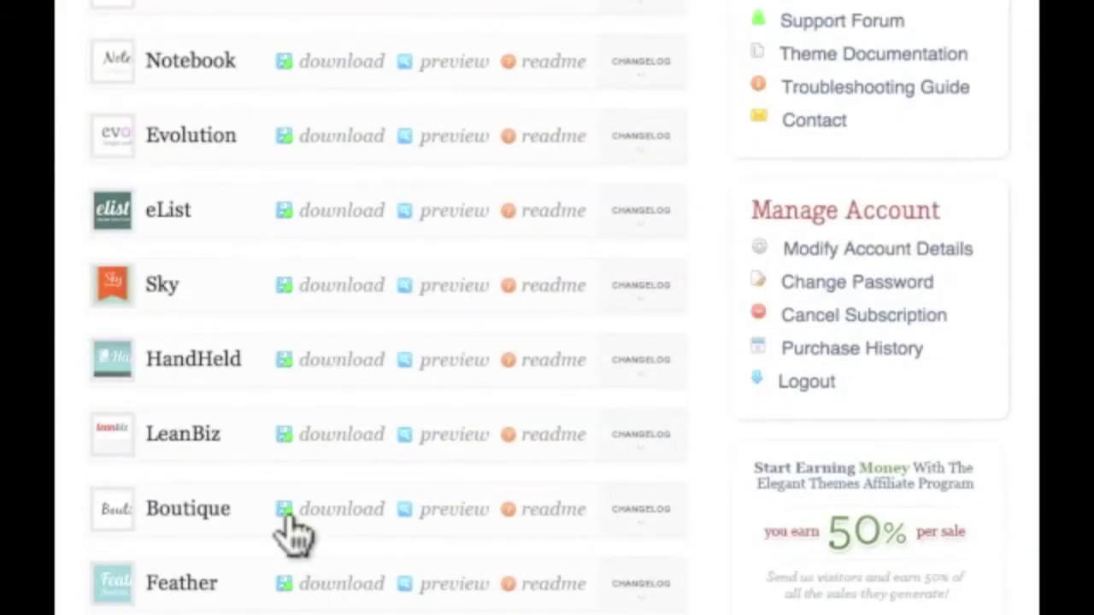
pyautogui.click(286, 512)
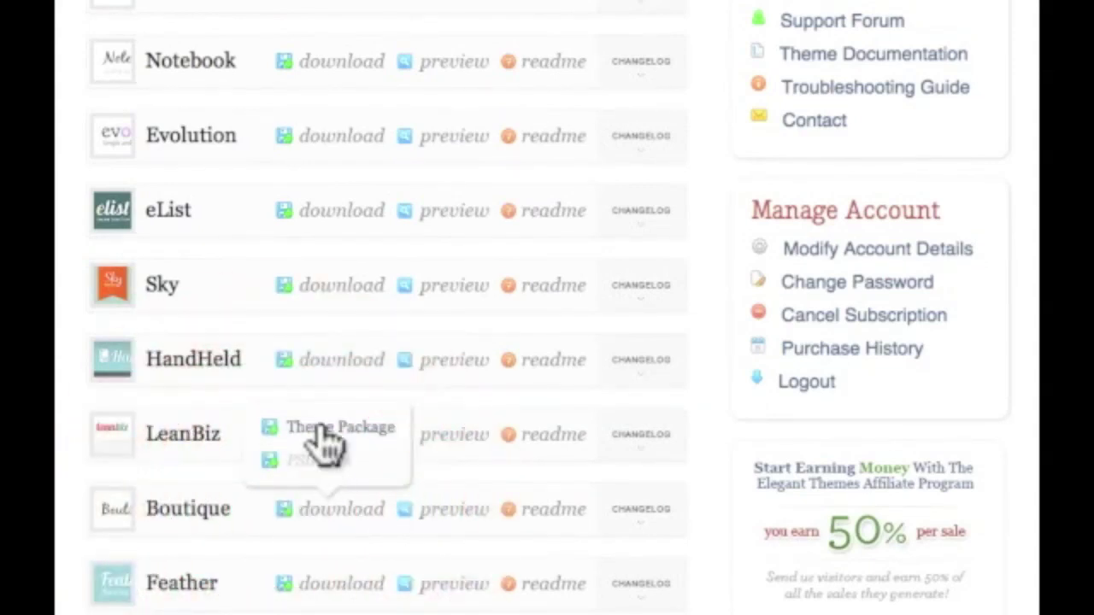
pyautogui.click(320, 427)
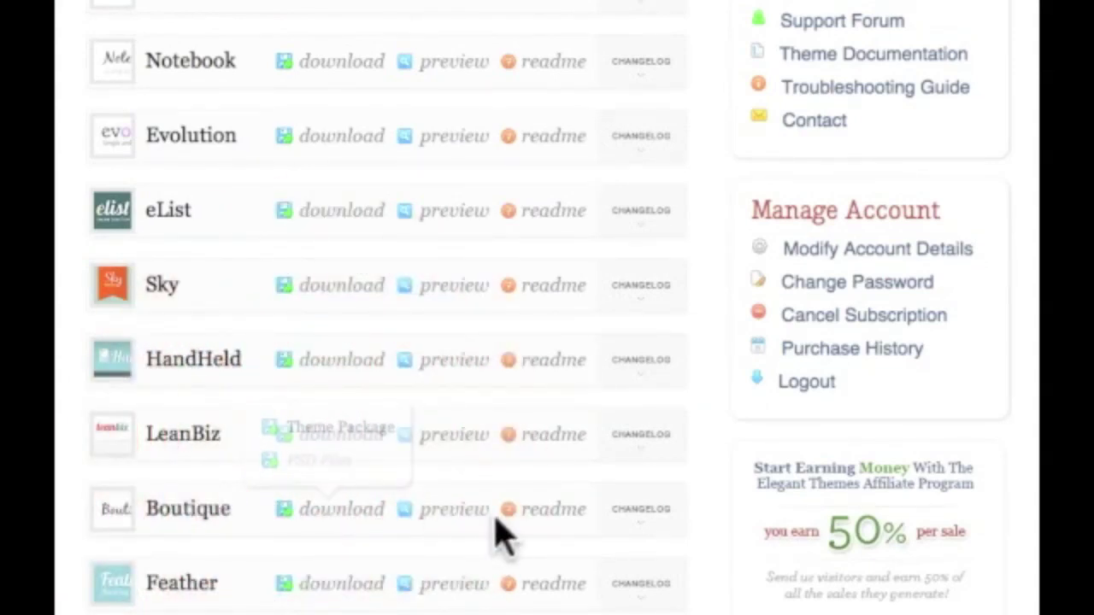